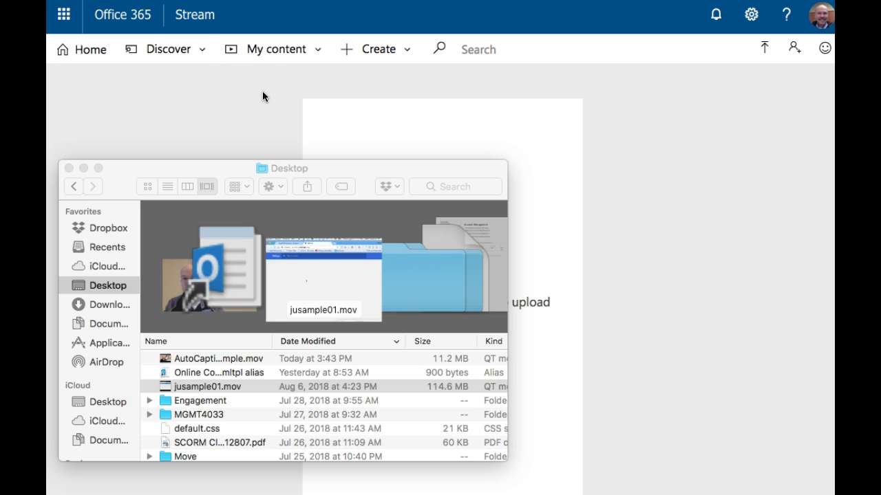
# - Upload AutoCaptionSample.mov from the Desktop folder to Stream as a new video
pyautogui.click(347, 69)
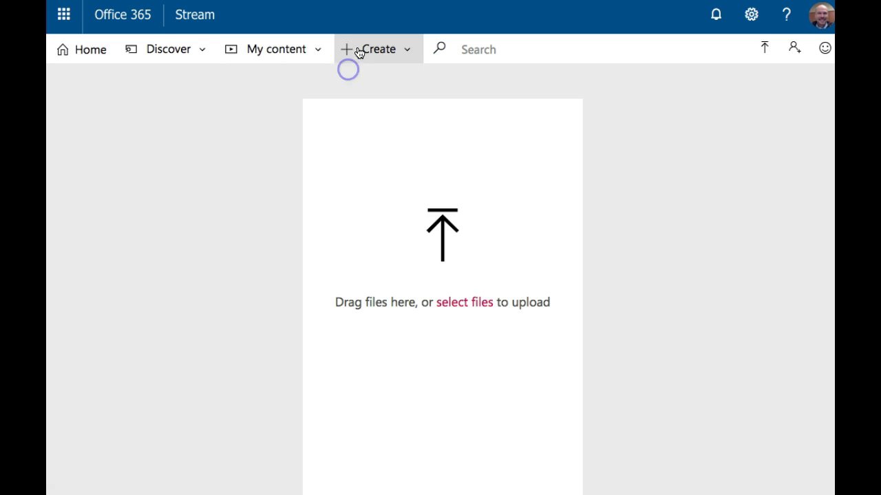
pyautogui.click(398, 54)
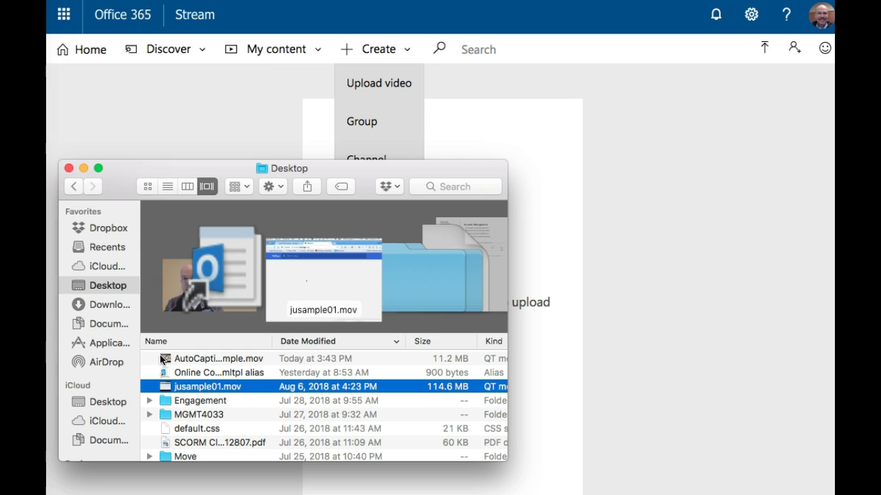
pyautogui.click(164, 362)
pyautogui.moveTo(173, 168); pyautogui.dragTo(139, 183)
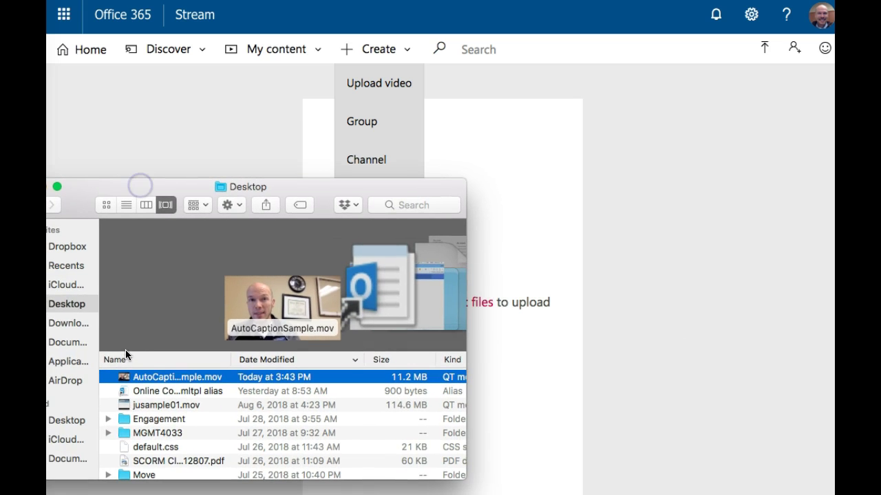
pyautogui.moveTo(124, 385); pyautogui.dragTo(503, 247)
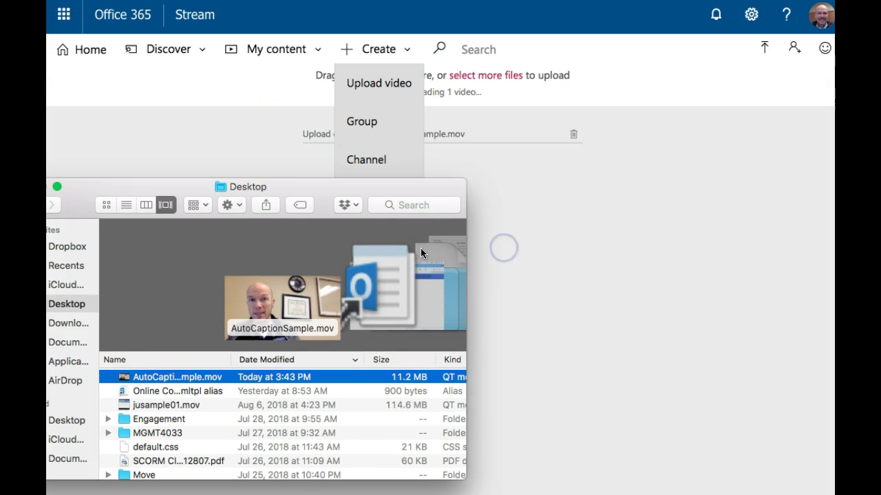
pyautogui.moveTo(191, 186); pyautogui.dragTo(268, 186)
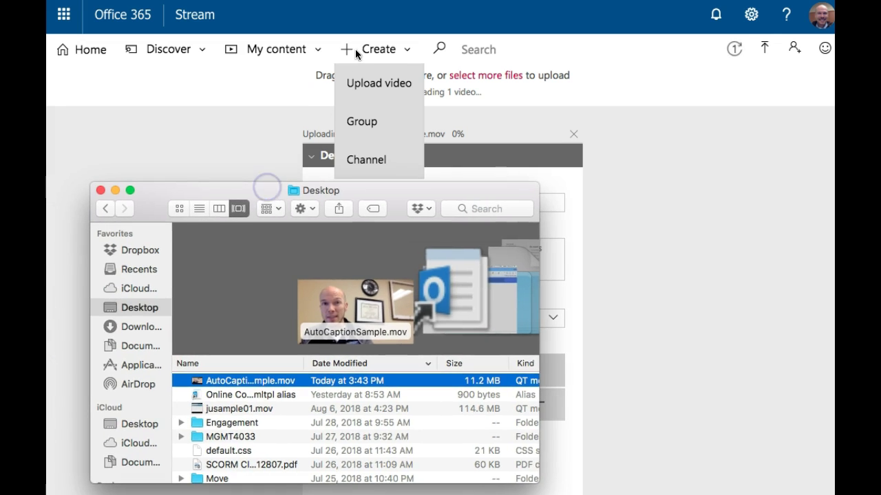
pyautogui.click(389, 50)
pyautogui.click(407, 50)
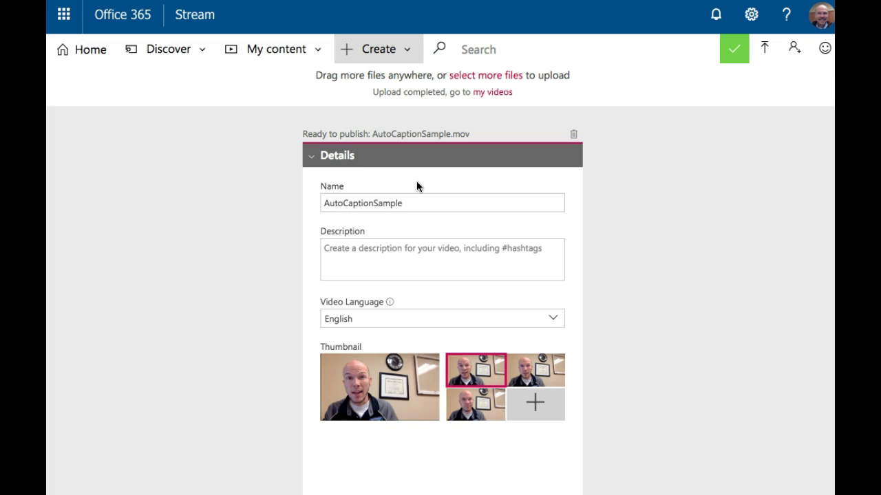
# - Open the draft video AutoCaptionSample for editing from your own videos in Stream
pyautogui.click(269, 55)
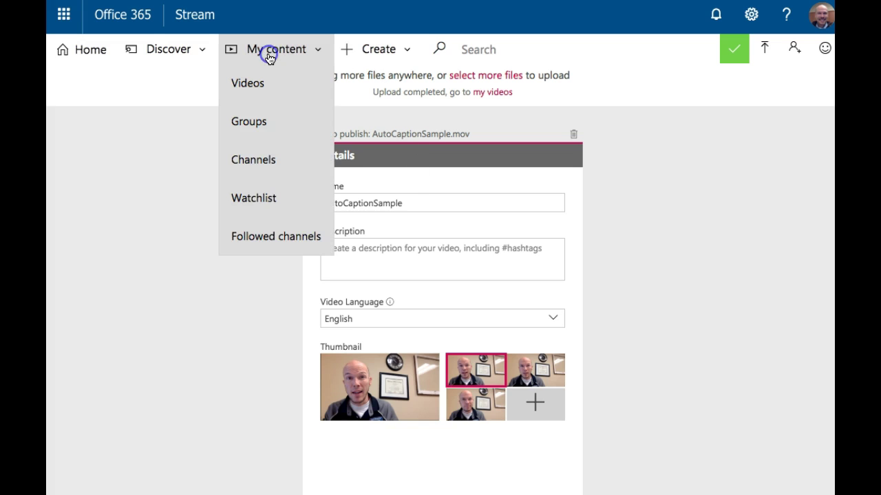
pyautogui.click(269, 55)
pyautogui.click(269, 53)
pyautogui.click(245, 88)
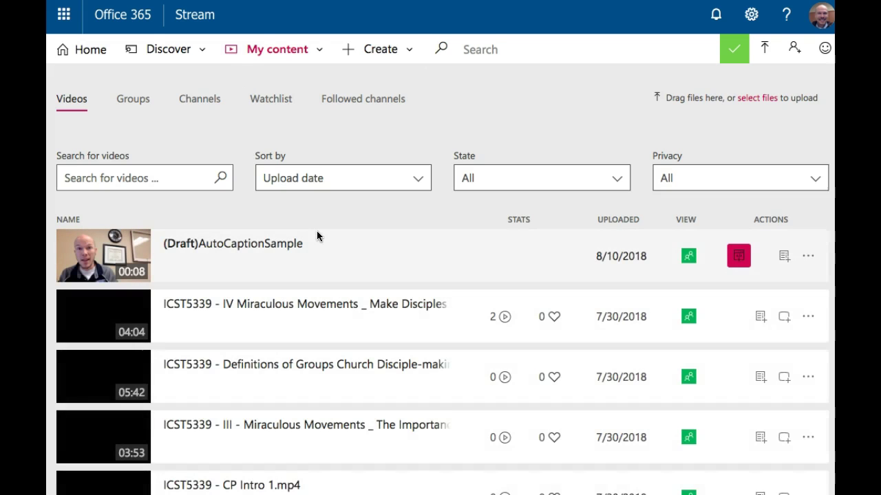
pyautogui.scroll(-1, 316, 236)
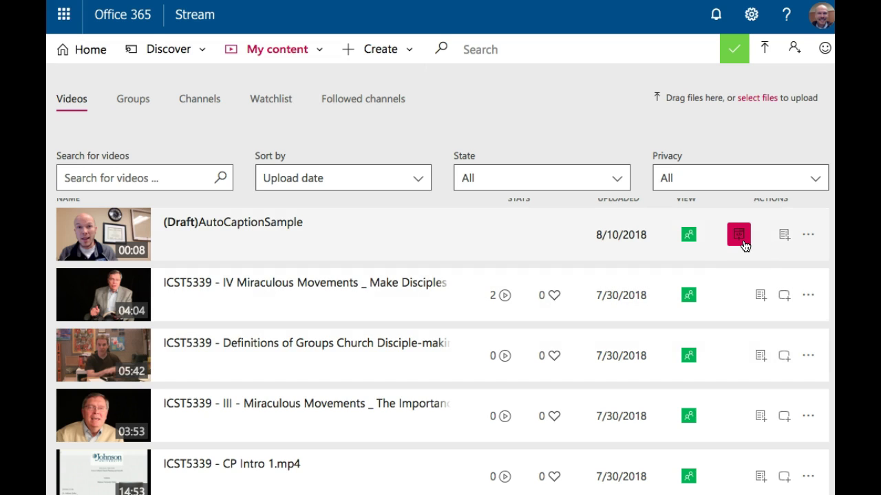
pyautogui.click(811, 239)
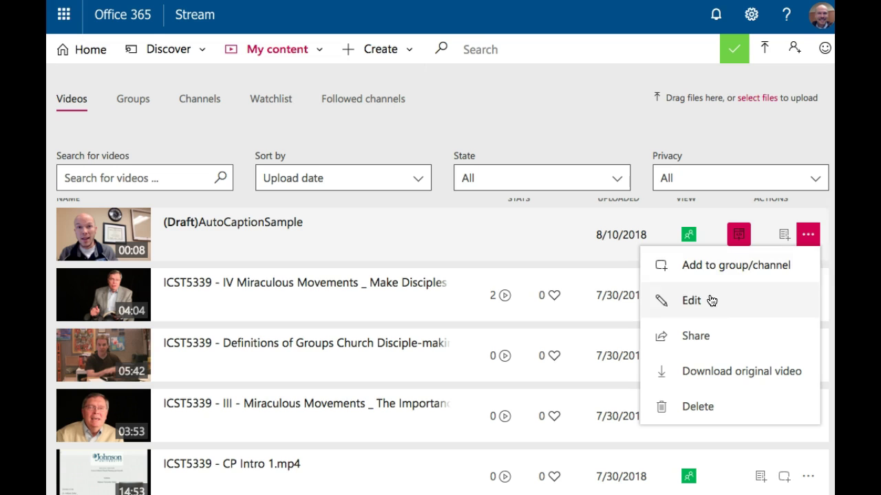
pyautogui.click(690, 306)
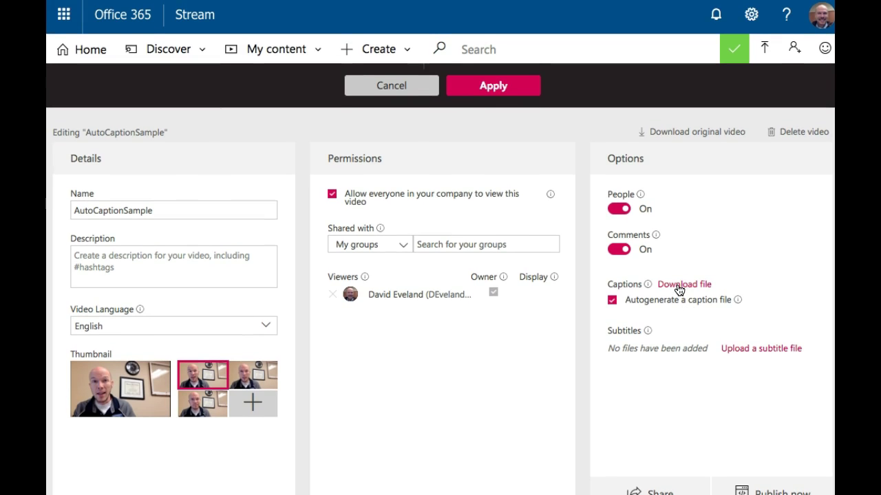
# - Download the video's autogenerated caption file and bring it up in the Brackets text editor
pyautogui.click(679, 284)
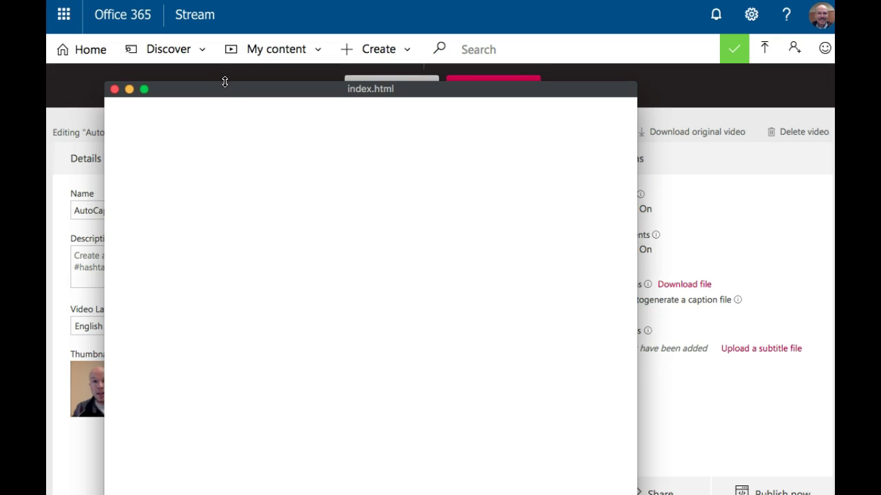
pyautogui.click(225, 94)
pyautogui.moveTo(225, 95); pyautogui.dragTo(387, 20)
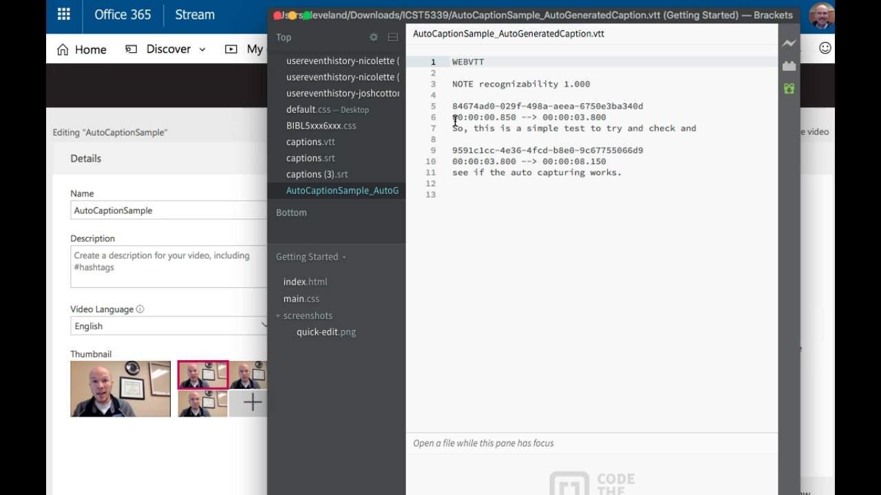
# - Replace "capturing" with "captioning" on line 11 of the caption file, save it and close the editor
pyautogui.moveTo(598, 35)
pyautogui.click(555, 175)
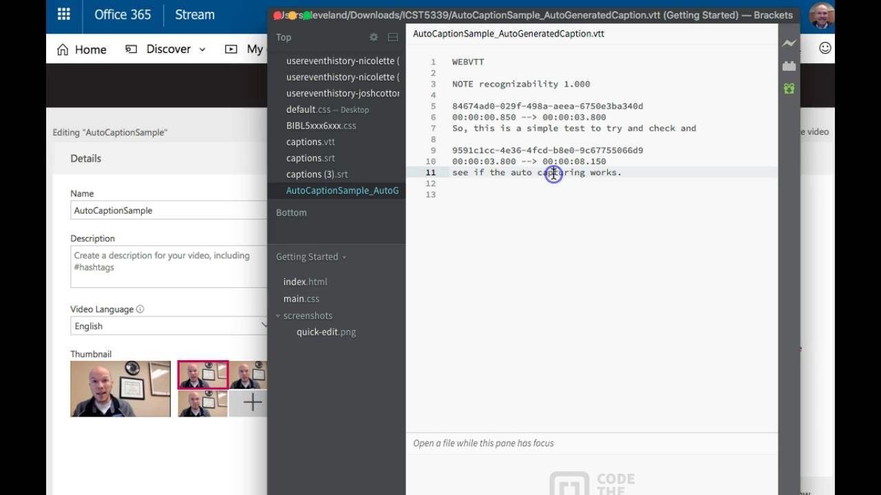
pyautogui.doubleClick(556, 174)
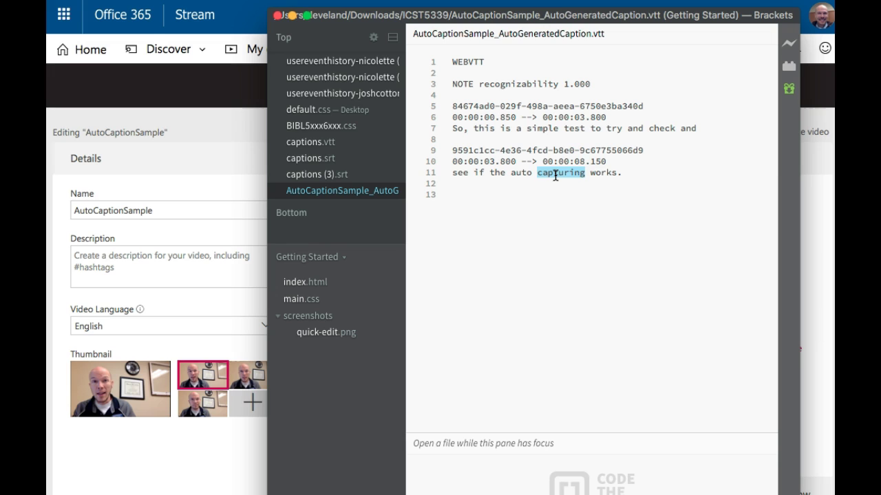
pyautogui.write('captioning')
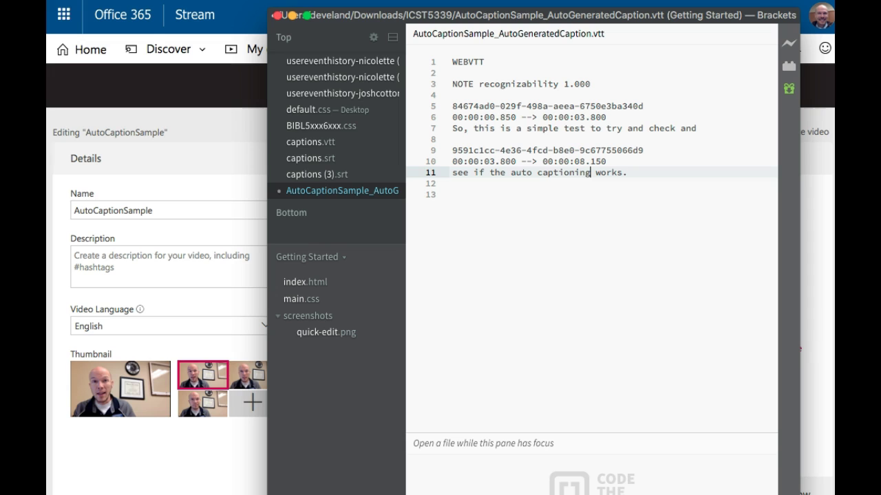
pyautogui.press('super+s')
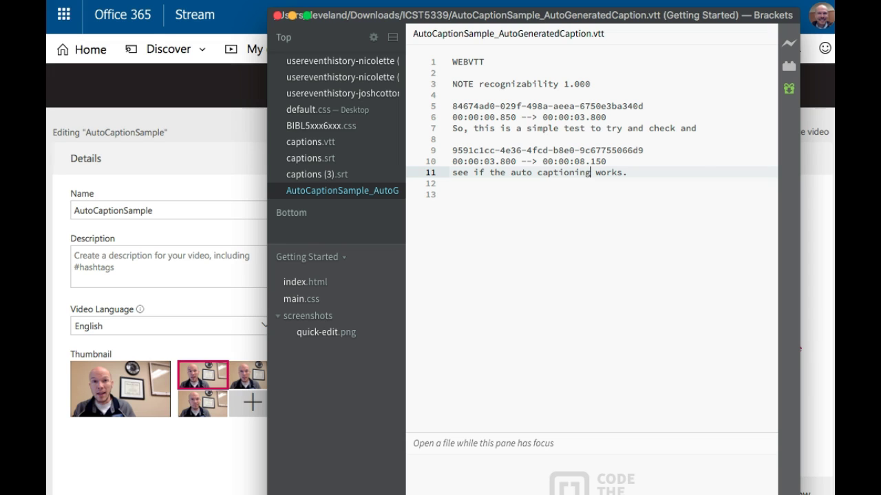
pyautogui.click(277, 15)
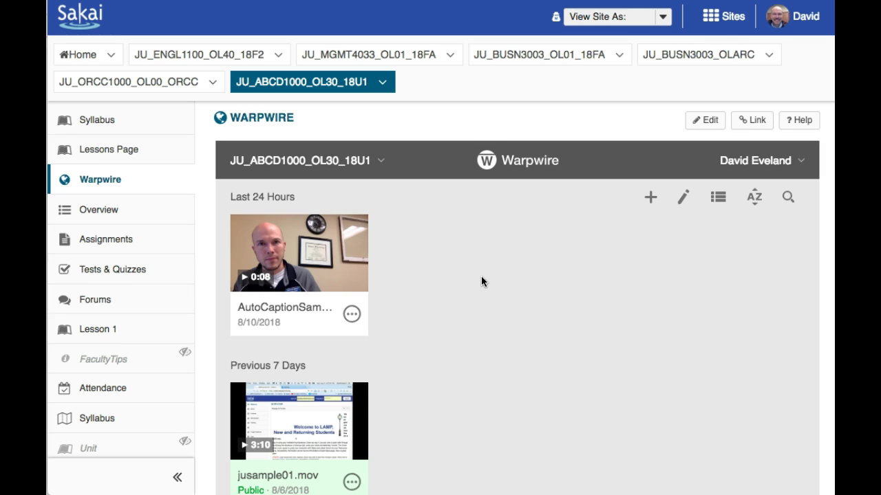
# - In Sakai's Warpwire media library, open the settings of AutoCaptionSample.mov and start adding captions
pyautogui.click(351, 316)
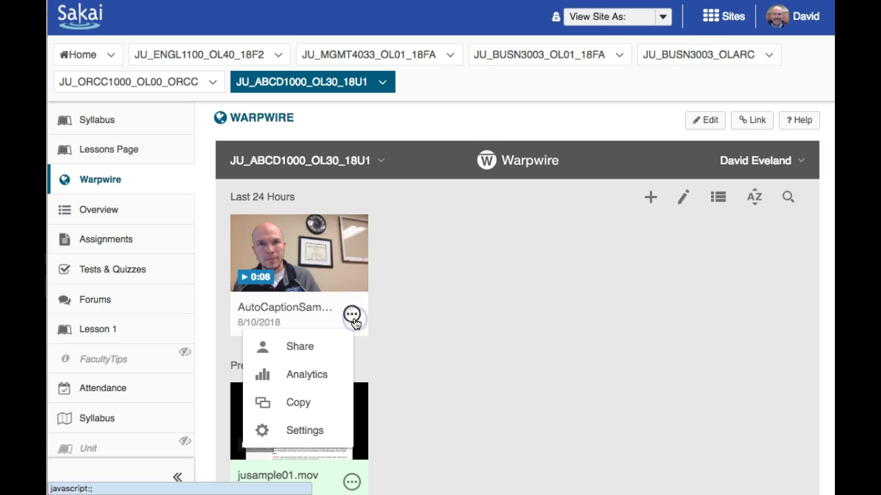
pyautogui.click(309, 432)
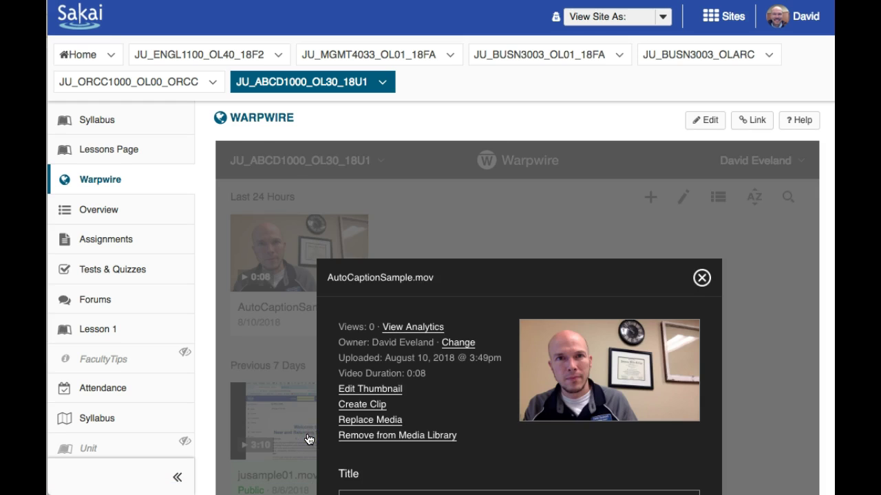
pyautogui.scroll(-6, 448, 307)
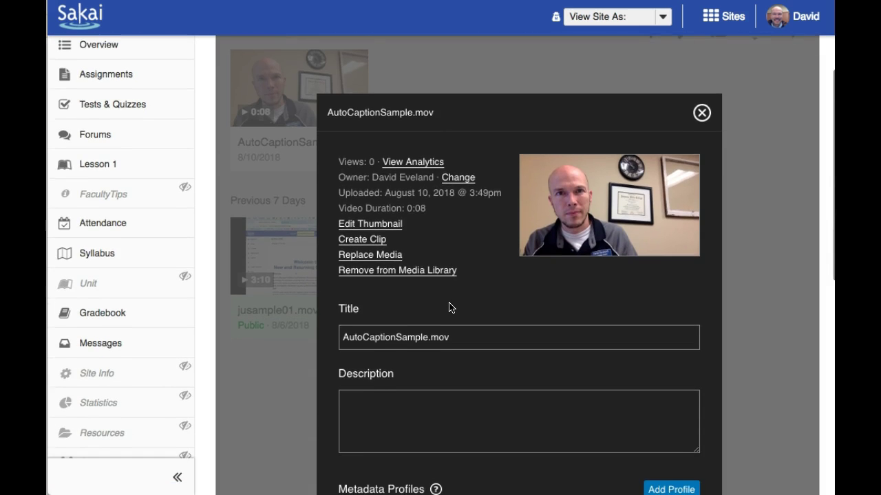
pyautogui.scroll(-1, 449, 307)
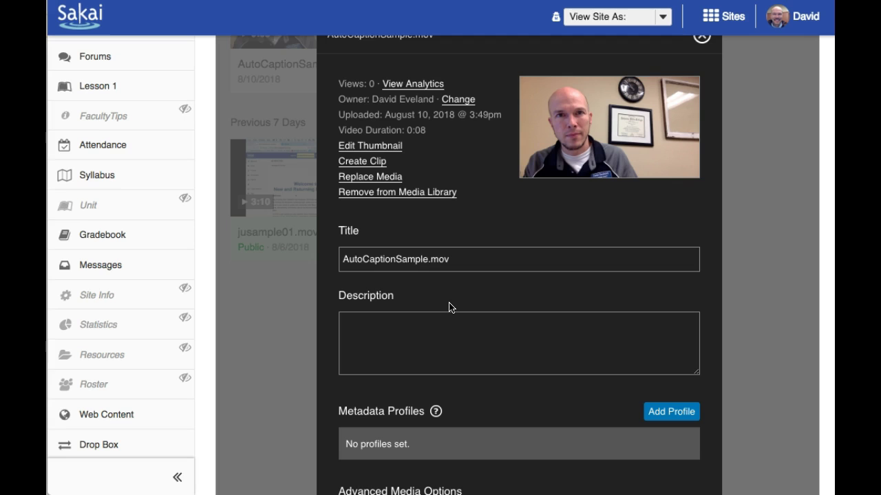
pyautogui.scroll(-4, 449, 306)
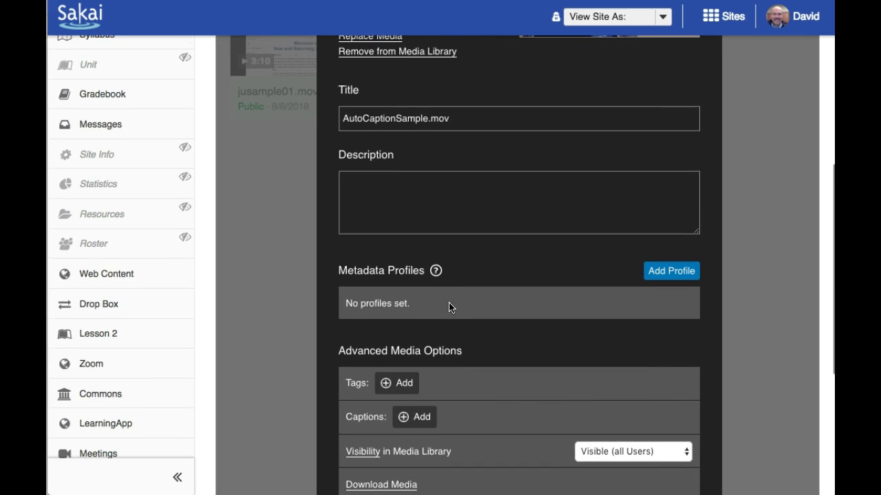
pyautogui.scroll(-3, 458, 411)
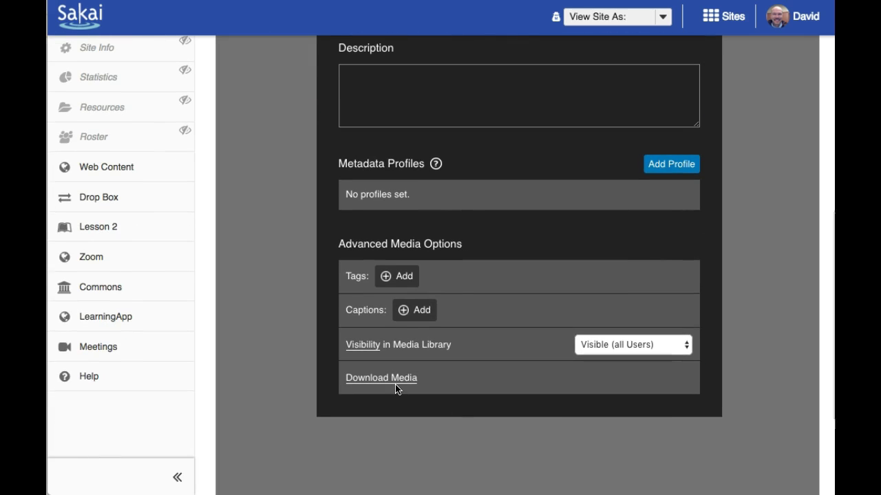
pyautogui.click(406, 313)
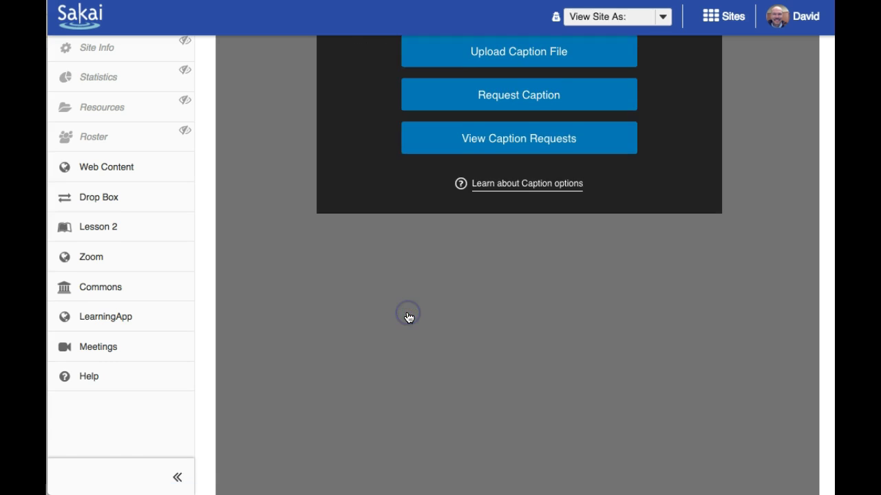
# - Choose AutoCaptionSample_AutoGeneratedCaption.vtt from the ICST5339 folder in Downloads as the caption file to upload
pyautogui.scroll(6, 408, 318)
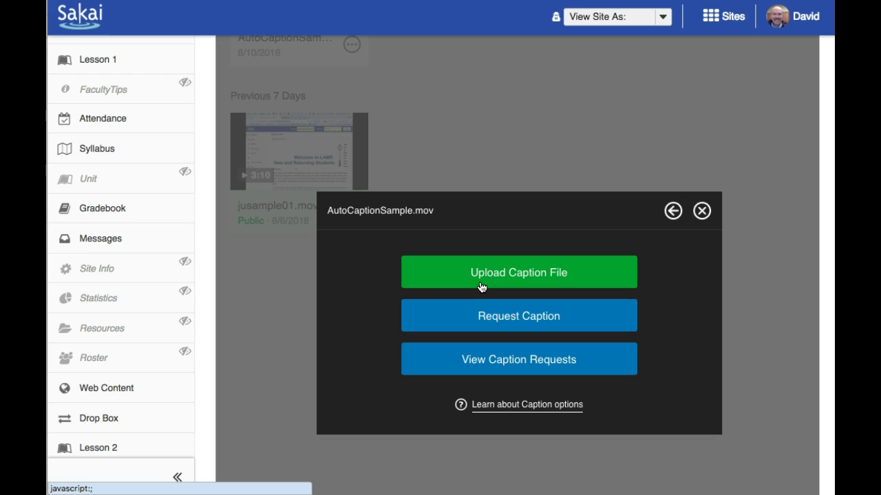
pyautogui.click(481, 284)
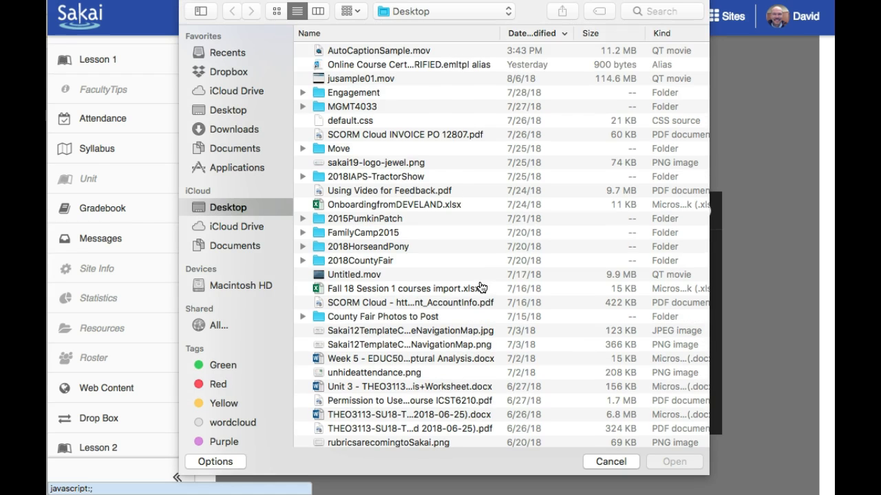
pyautogui.click(236, 131)
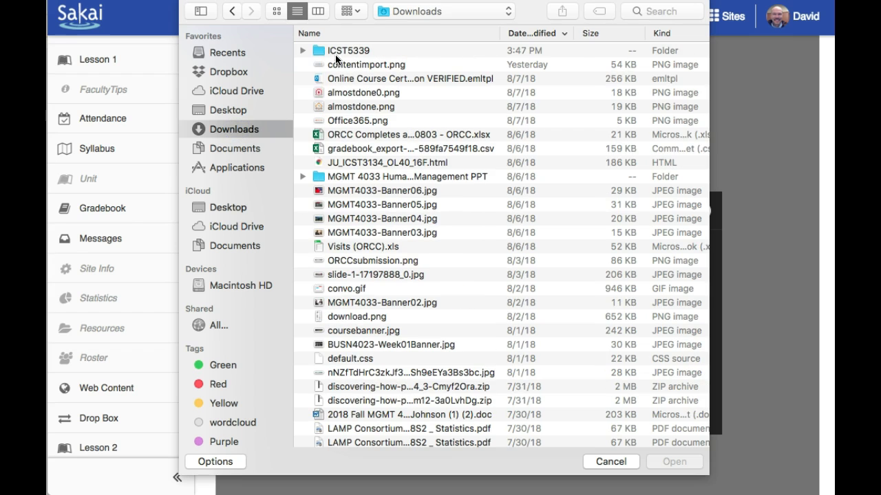
pyautogui.doubleClick(335, 52)
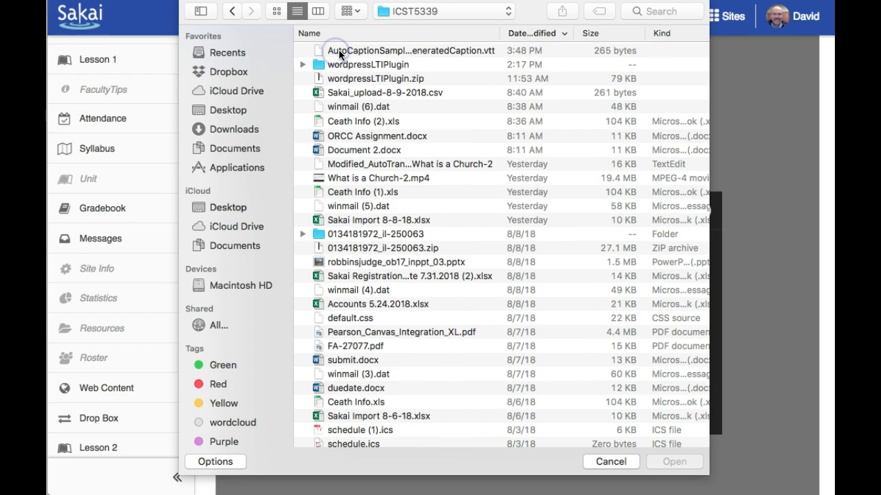
pyautogui.click(339, 52)
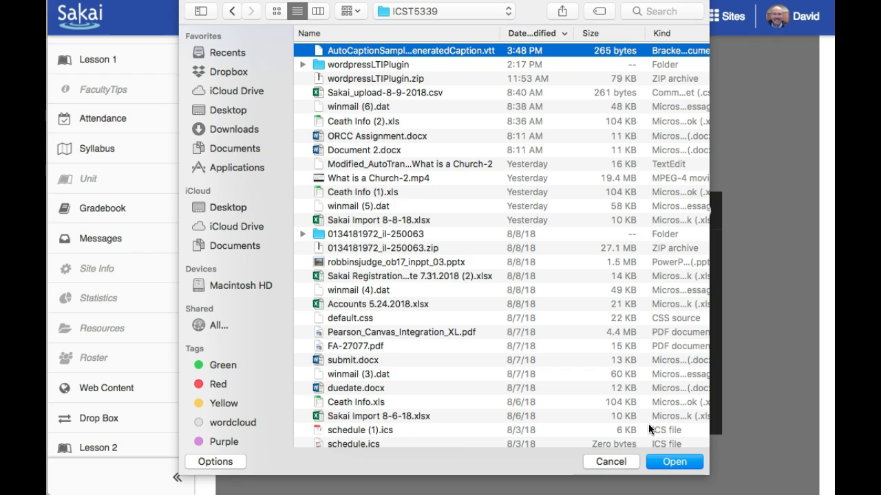
pyautogui.click(665, 462)
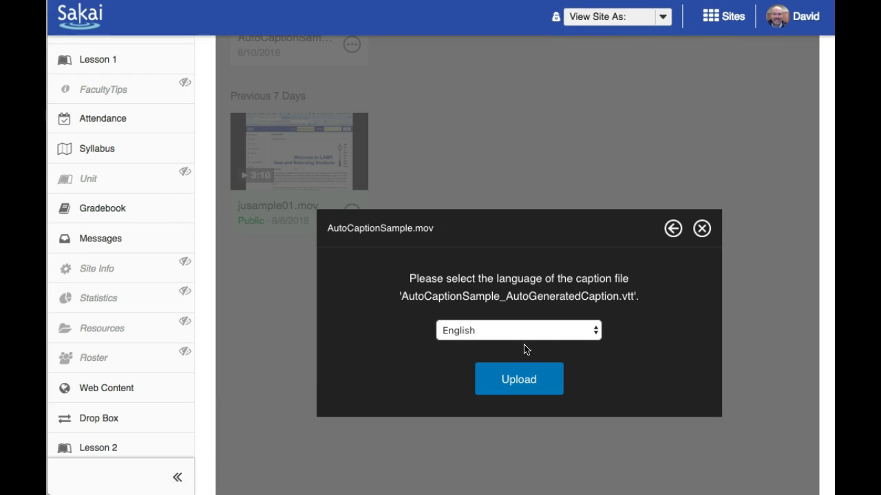
# - Upload the caption file with English as its language and return to the video's settings
pyautogui.click(544, 331)
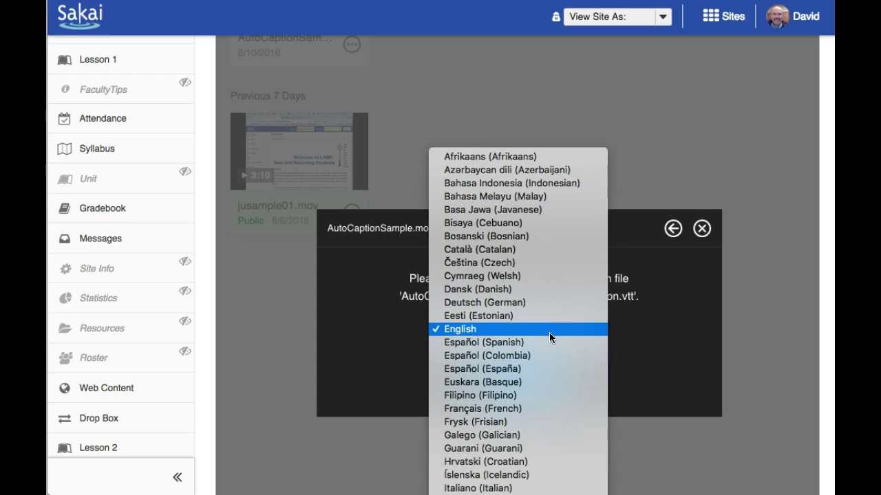
pyautogui.click(623, 334)
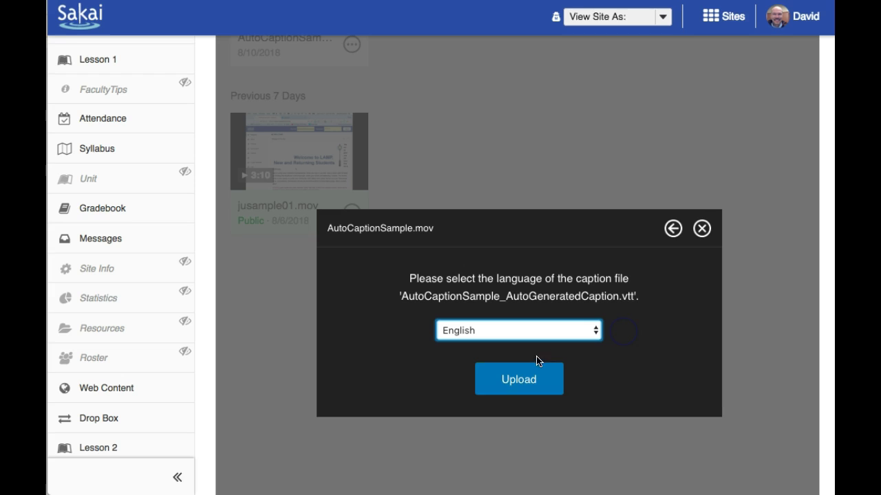
pyautogui.click(511, 382)
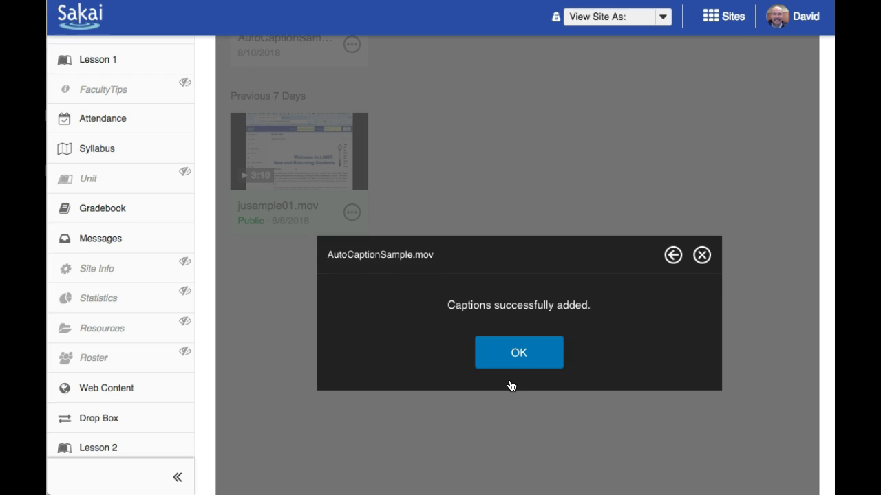
pyautogui.click(512, 361)
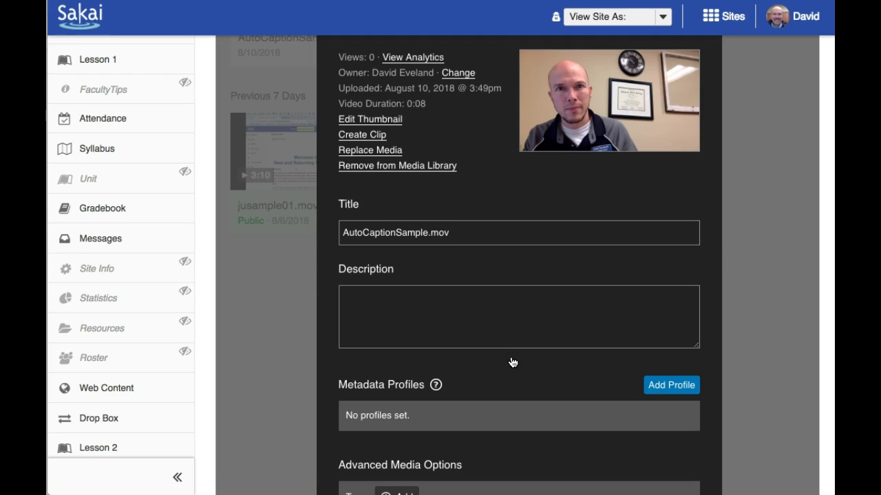
# - Close the video's settings and play AutoCaptionSample.mov from the Warpwire media library
pyautogui.scroll(3, 511, 360)
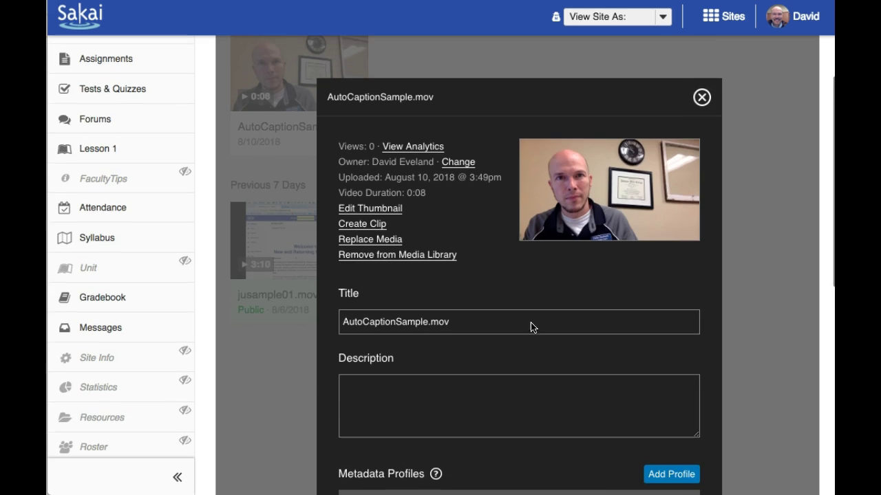
pyautogui.click(701, 97)
pyautogui.scroll(1, 700, 101)
pyautogui.scroll(2, 701, 101)
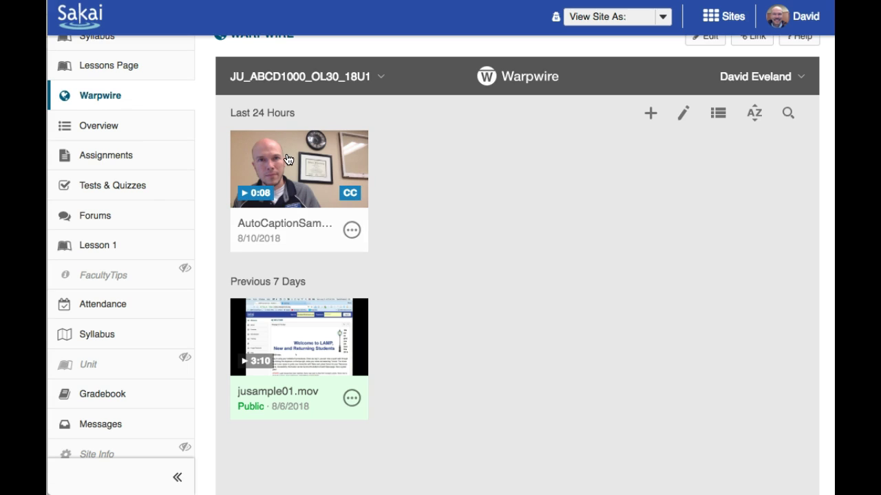
pyautogui.click(298, 190)
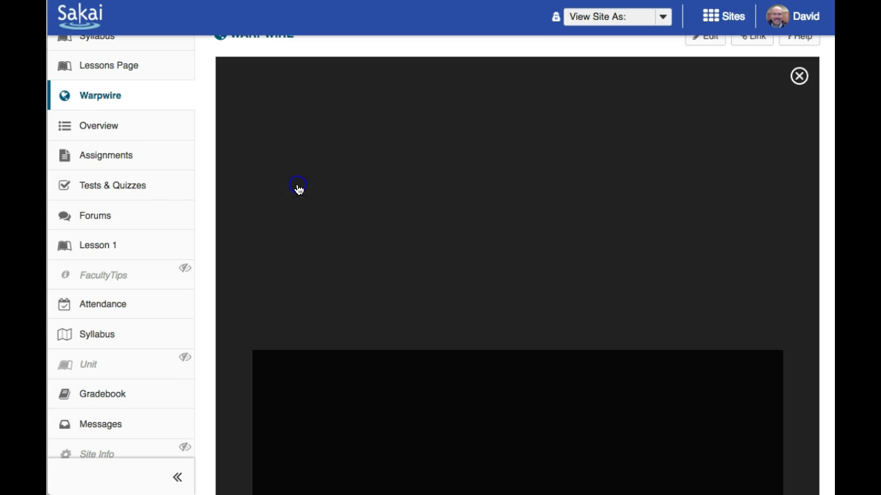
pyautogui.scroll(-1, 422, 289)
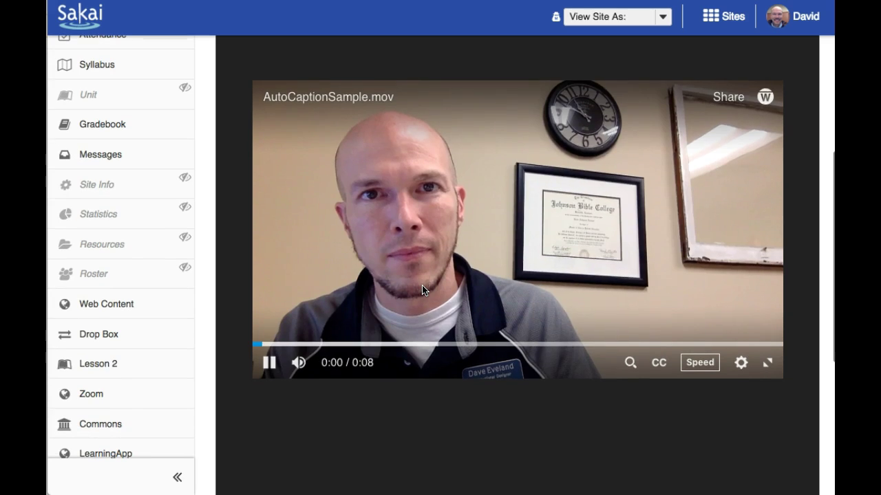
pyautogui.moveTo(562, 301)
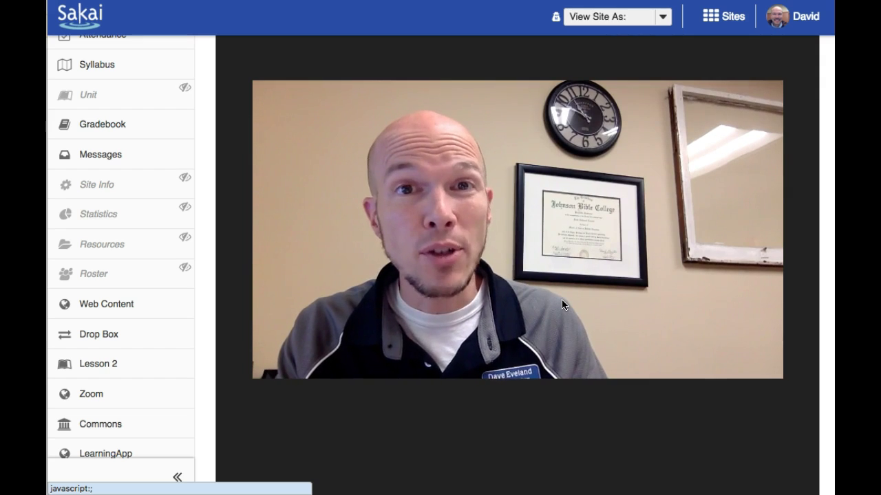
pyautogui.moveTo(516, 242)
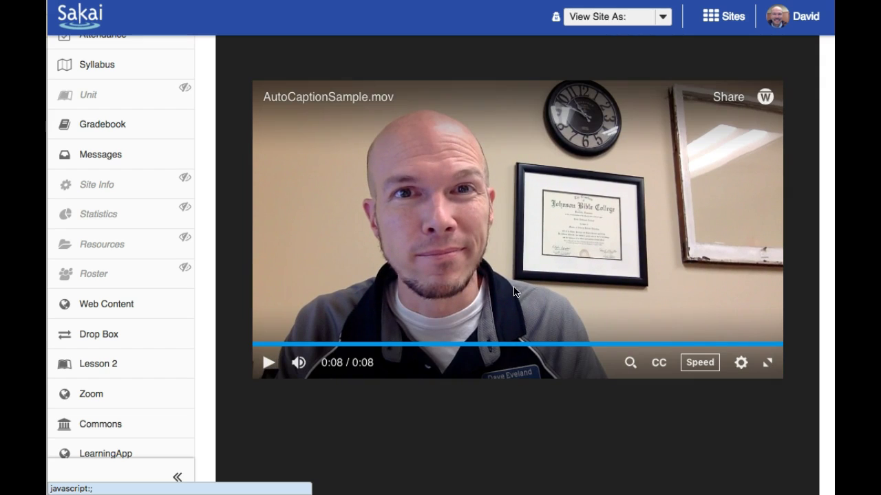
# - Turn on the English captions in the Warpwire player and replay the video
pyautogui.click(659, 364)
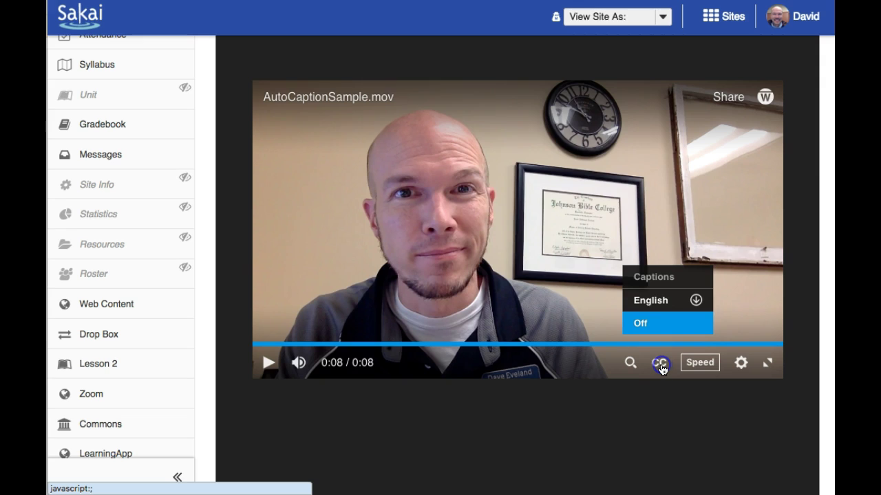
pyautogui.click(661, 301)
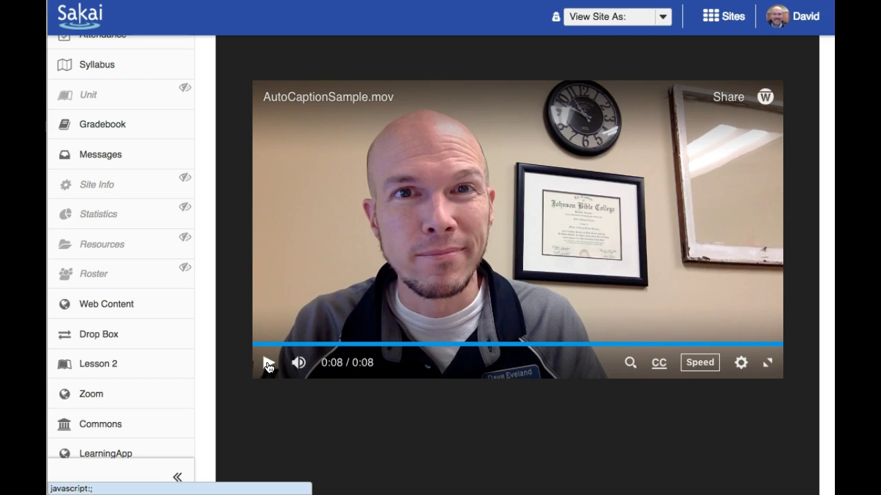
pyautogui.scroll(1, 269, 367)
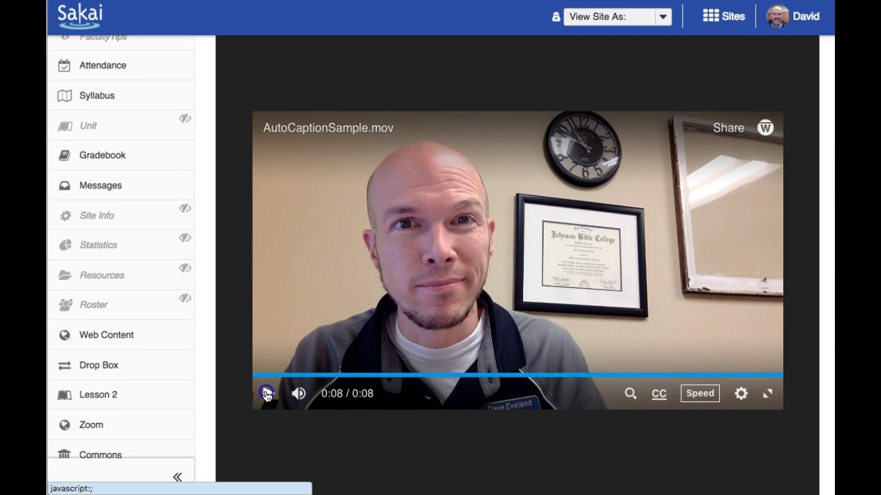
pyautogui.click(268, 393)
pyautogui.scroll(1, 645, 328)
# - Open the video's standalone page through its share link and display its transcript
pyautogui.click(717, 144)
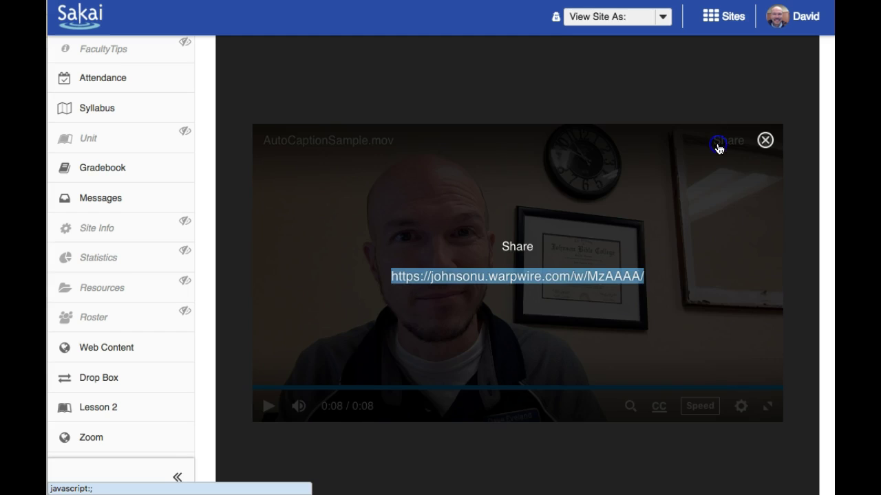
pyautogui.click(534, 276)
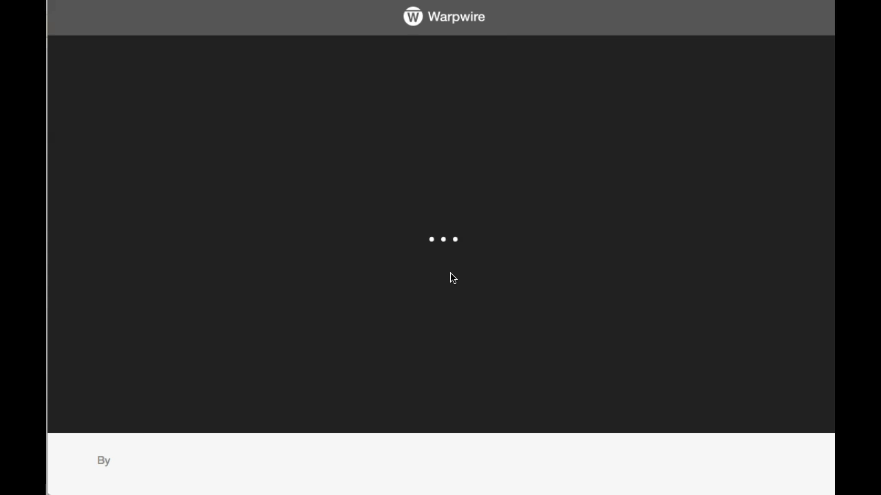
pyautogui.scroll(-5, 450, 277)
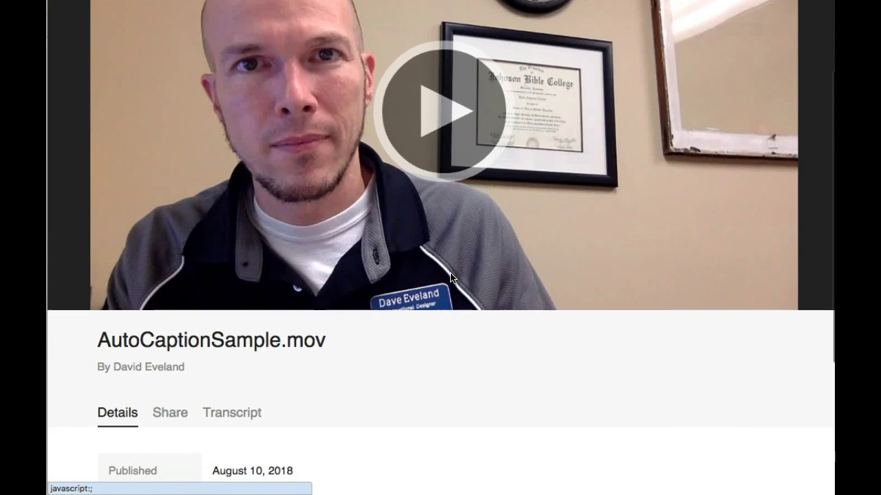
pyautogui.click(240, 196)
pyautogui.scroll(2, 204, 342)
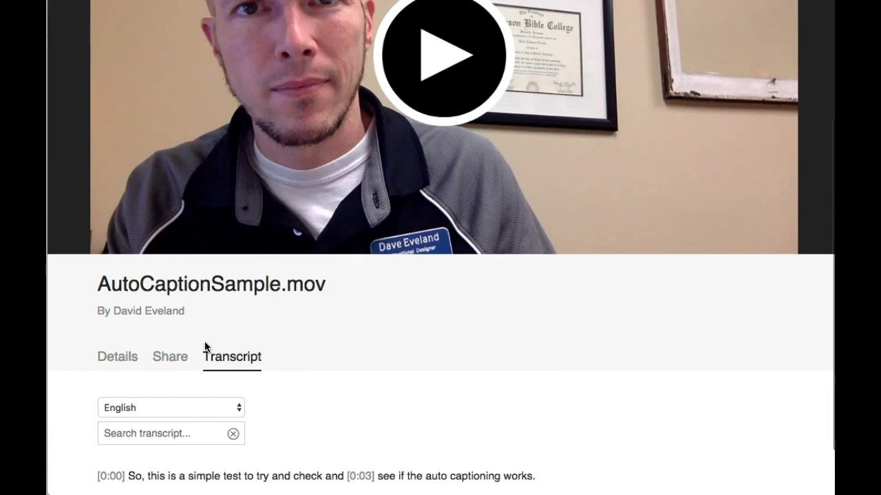
# - Check the English transcript text and play the video on its standalone page
pyautogui.click(281, 478)
pyautogui.scroll(1, 361, 141)
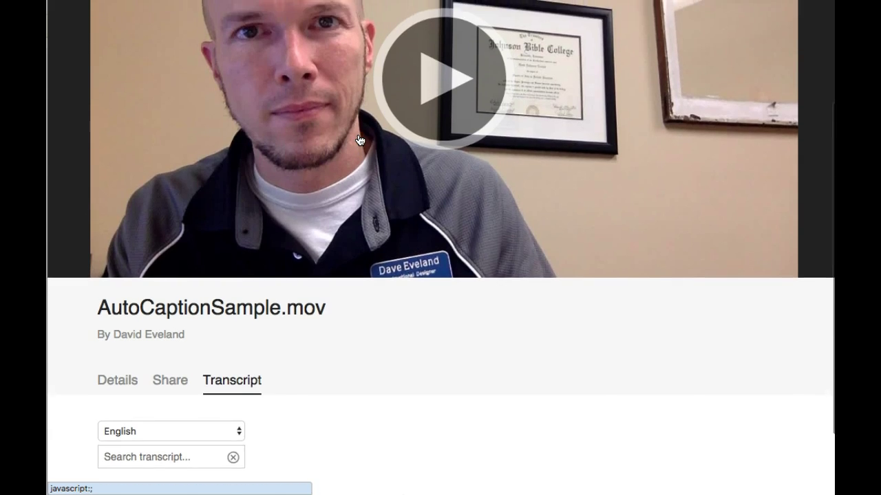
pyautogui.scroll(-2, 361, 141)
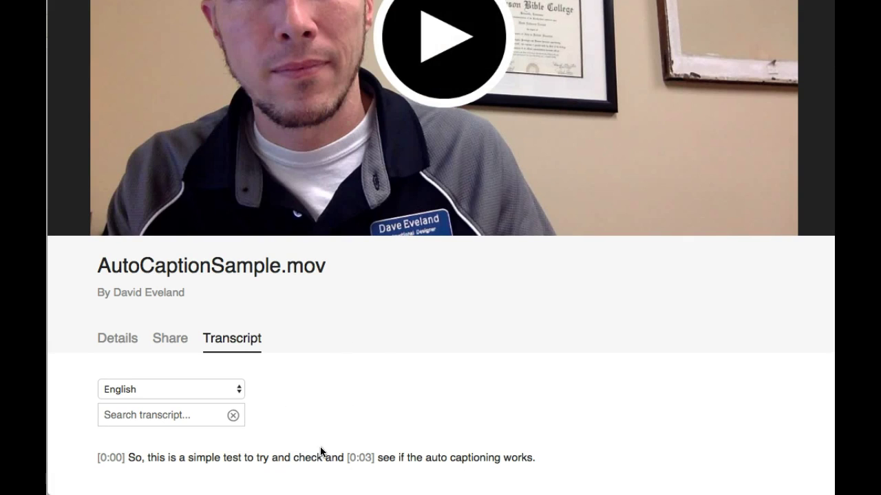
pyautogui.click(454, 59)
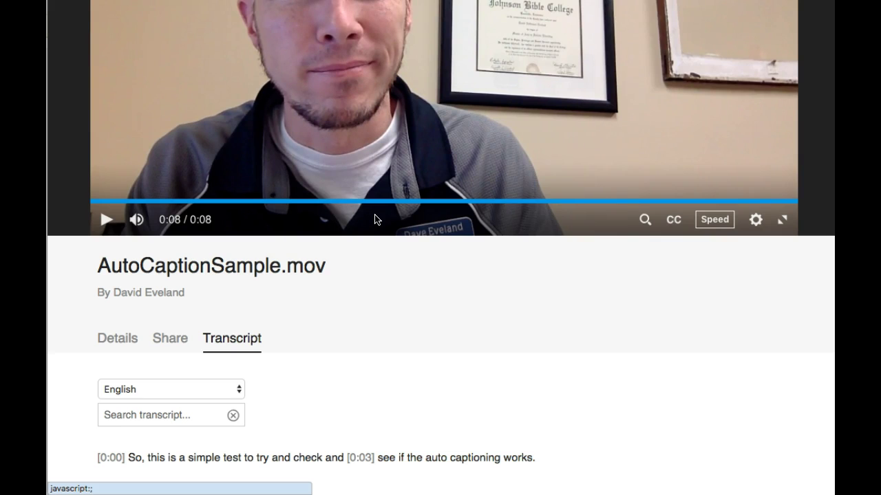
# - Search the transcript for "works" and jump the video to the matching line at 0:03
pyautogui.click(129, 415)
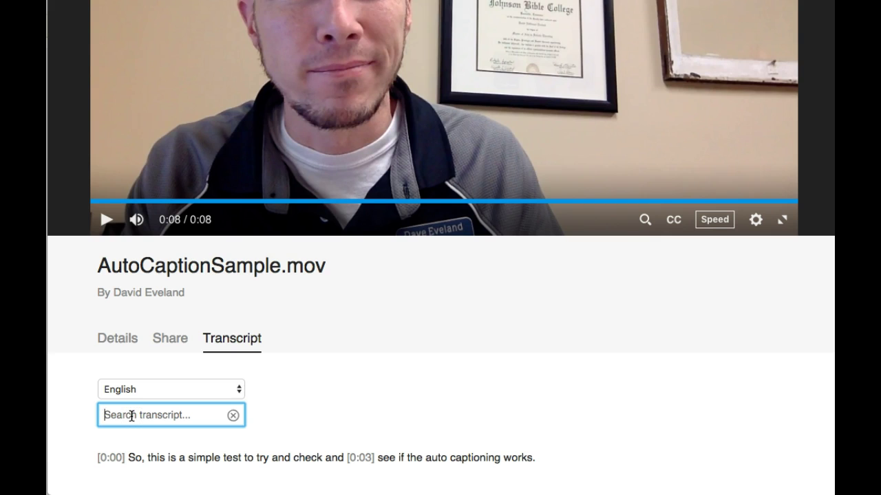
pyautogui.write('works')
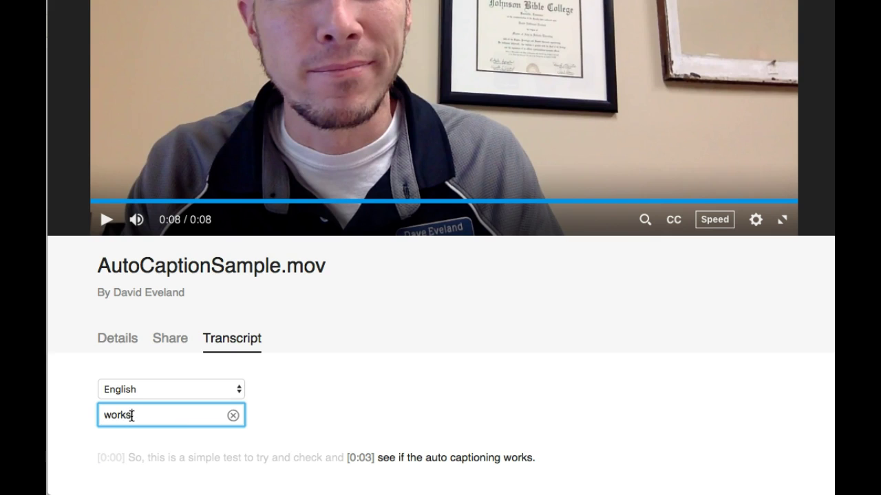
pyautogui.click(454, 463)
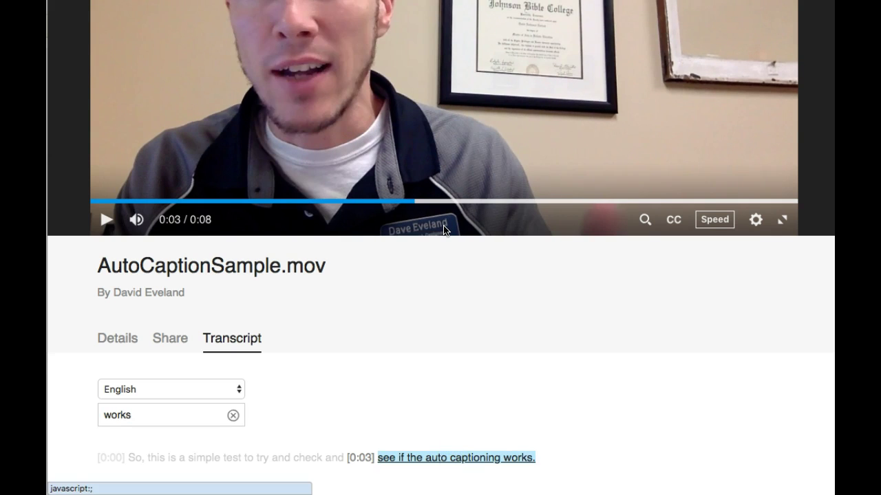
# - Switch to Microsoft Stream, open AutoCaptionSample from the list of own videos and pause its playback
pyautogui.scroll(5, 444, 229)
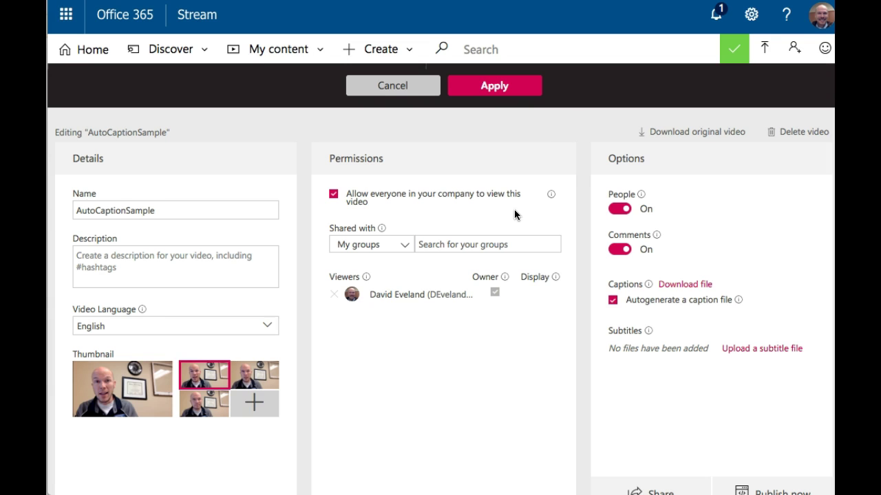
pyautogui.scroll(-1, 387, 332)
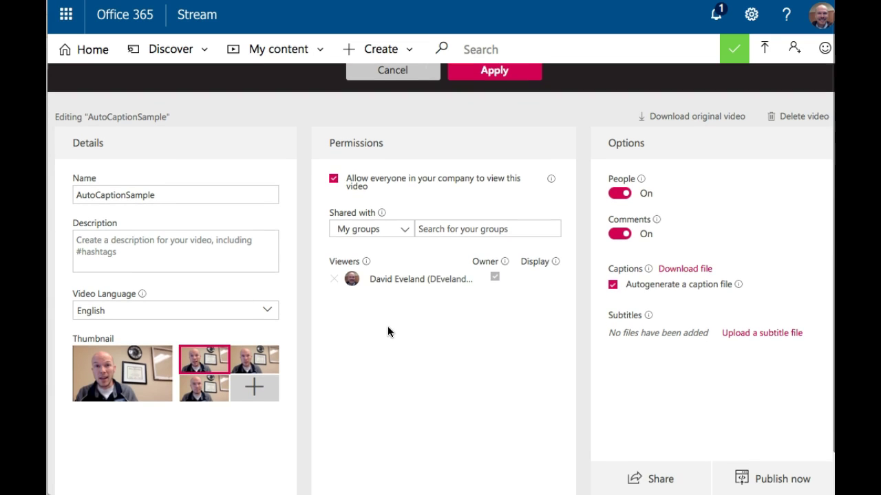
pyautogui.scroll(1, 388, 332)
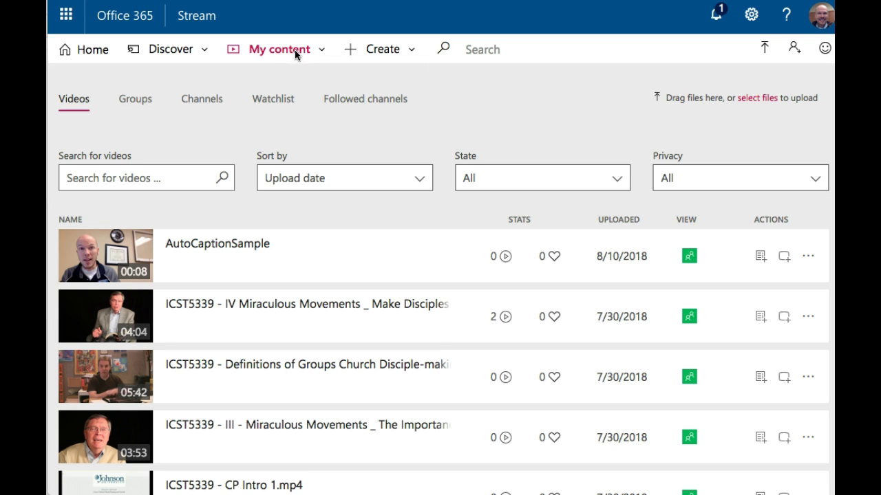
pyautogui.click(199, 251)
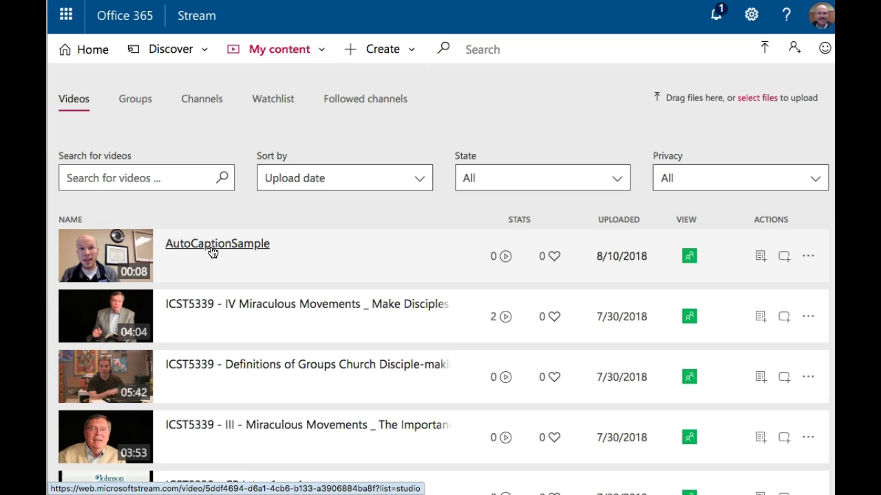
pyautogui.click(213, 252)
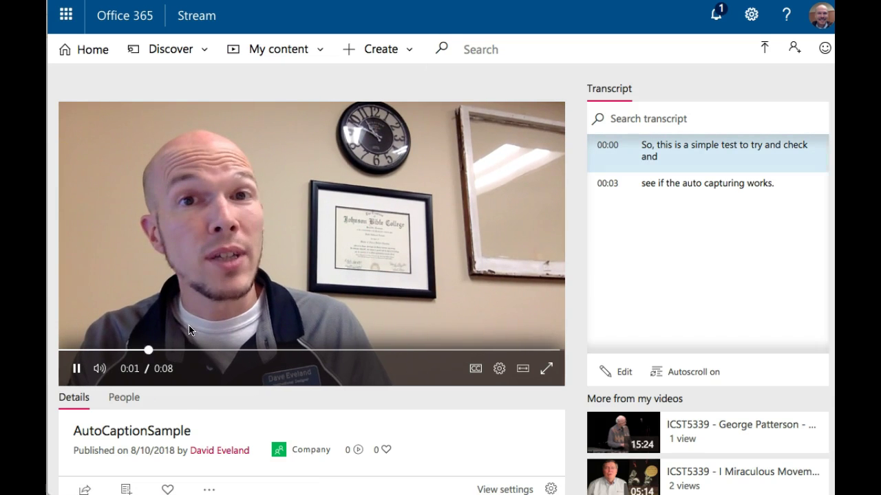
pyautogui.click(76, 368)
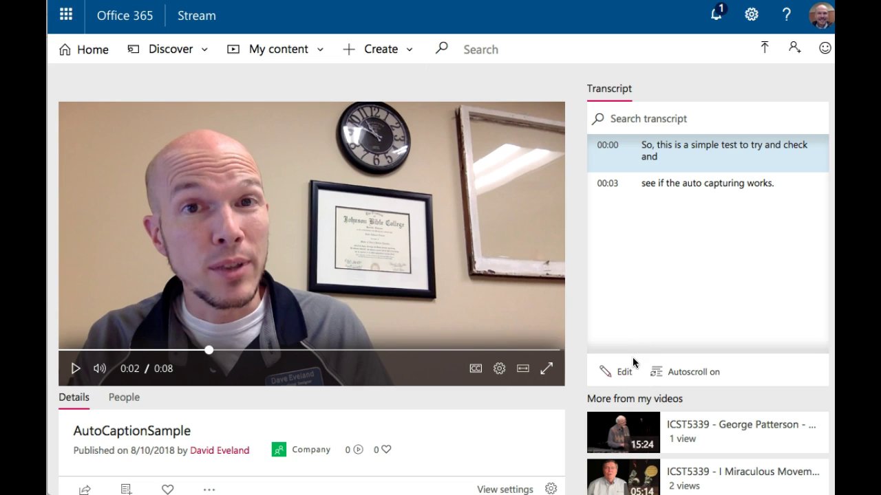
# - Replace "capturing" with "captioning" in the Stream transcript line at 00:03 and save that line
pyautogui.click(611, 375)
pyautogui.click(666, 187)
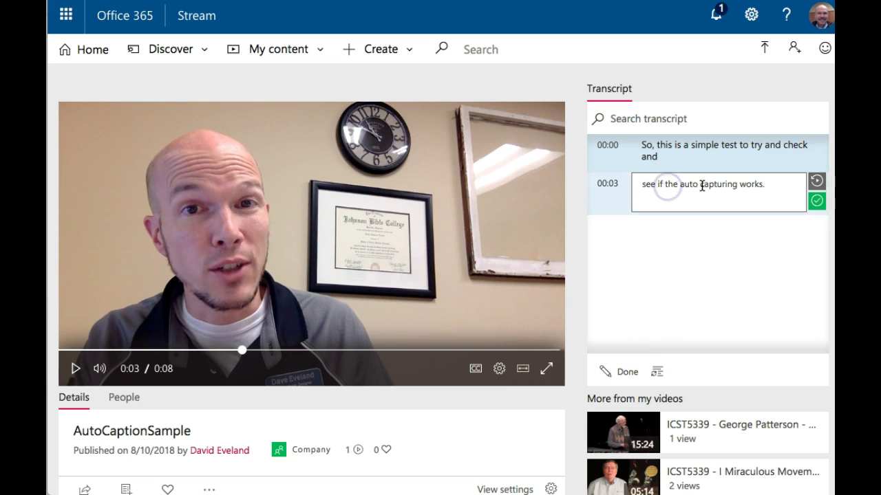
pyautogui.click(703, 185)
pyautogui.doubleClick(703, 185)
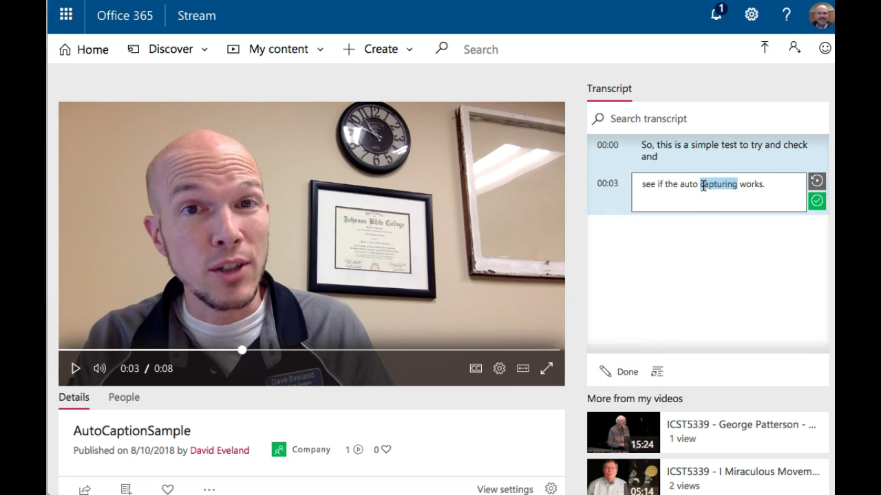
pyautogui.write('cap')
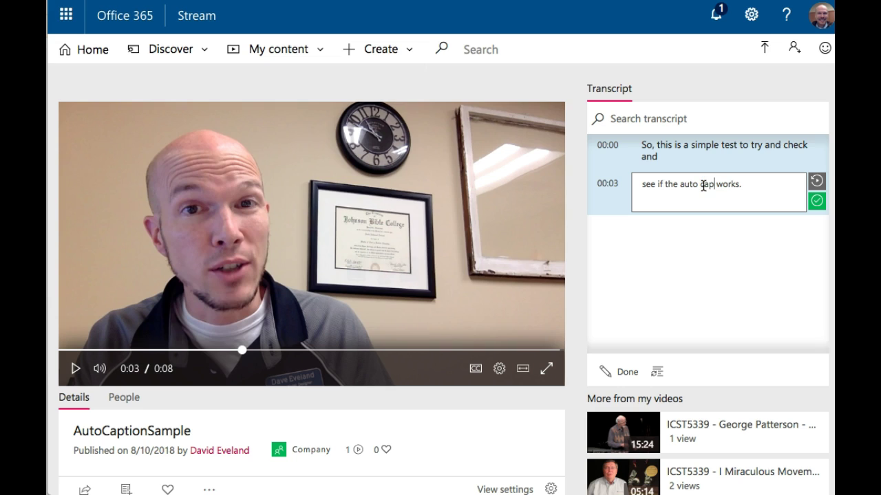
pyautogui.write('tionin')
pyautogui.click(703, 185)
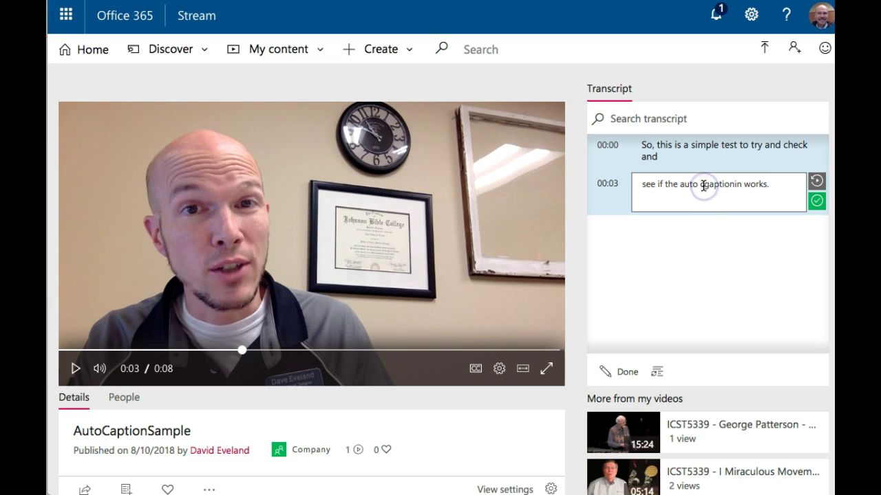
pyautogui.press('BackSpace')
pyautogui.press('BackSpace')
pyautogui.press('BackSpace')
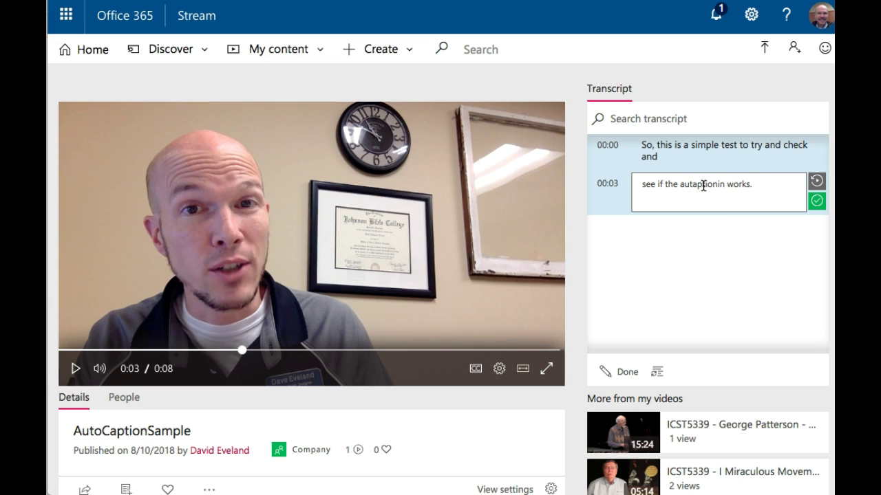
pyautogui.write('o c')
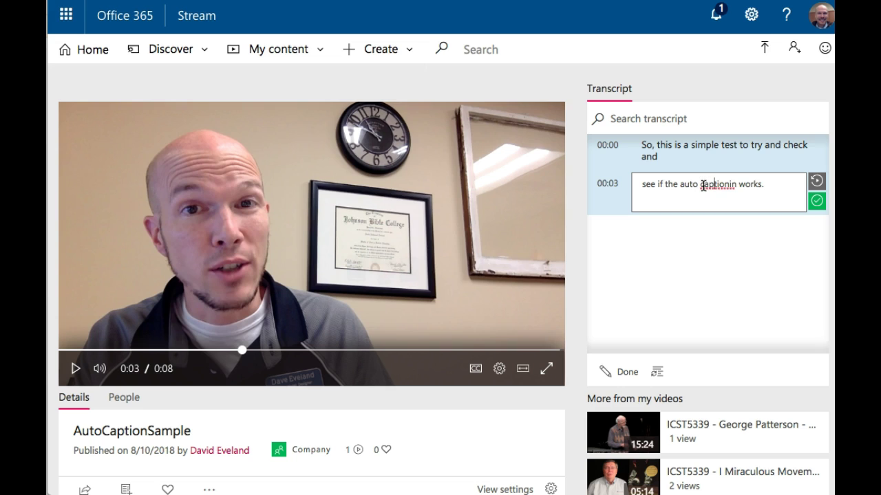
pyautogui.write('g')
pyautogui.click(817, 202)
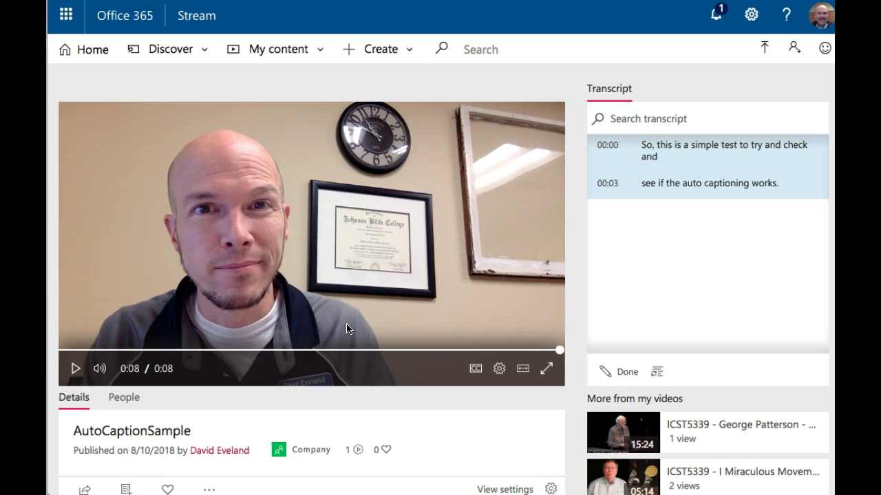
# - Finish editing the Stream transcript and mute the video
pyautogui.click(618, 376)
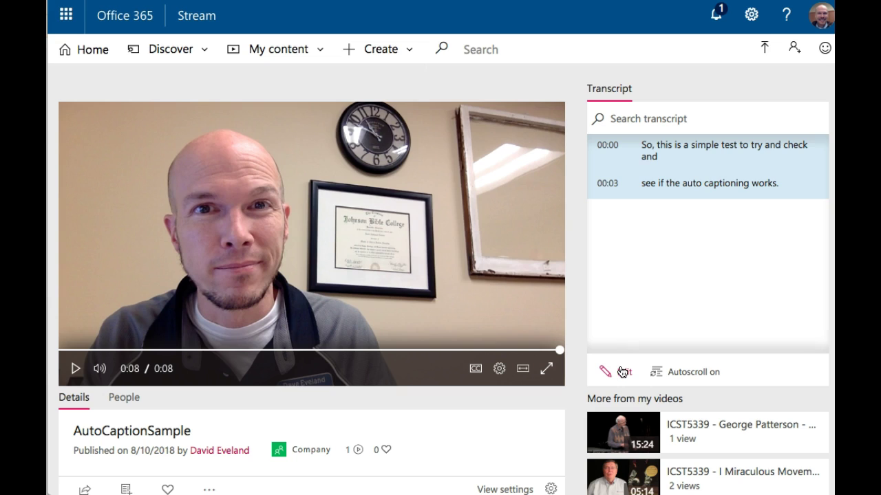
pyautogui.press('m')
pyautogui.scroll(-3, 422, 406)
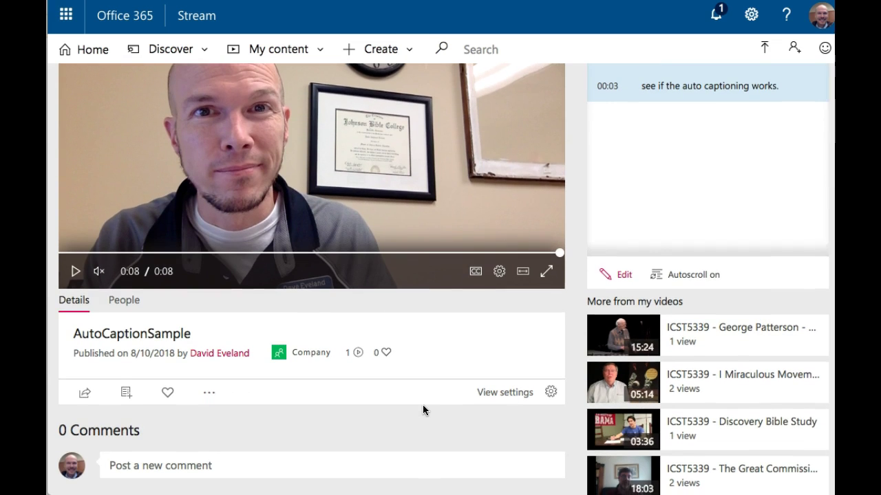